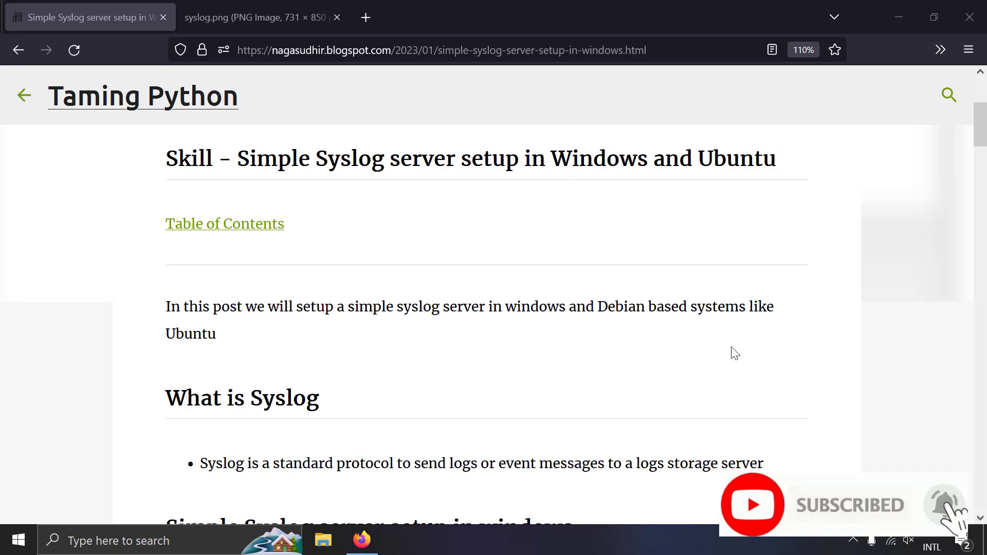
Scroll down the Taming Python post to its Windows Syslog setup instructions.
{"action": "scroll", "coordinate": [349, 345], "scroll_direction": "down", "scroll_amount": 4}
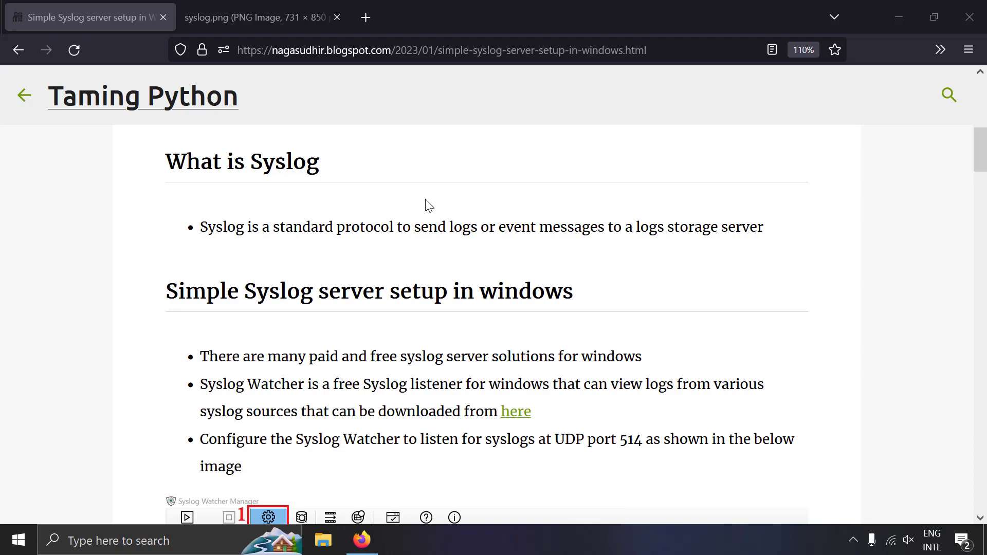
View the syslog.png network diagram tab, then return to the blog post.
{"action": "left_click", "coordinate": [266, 6]}
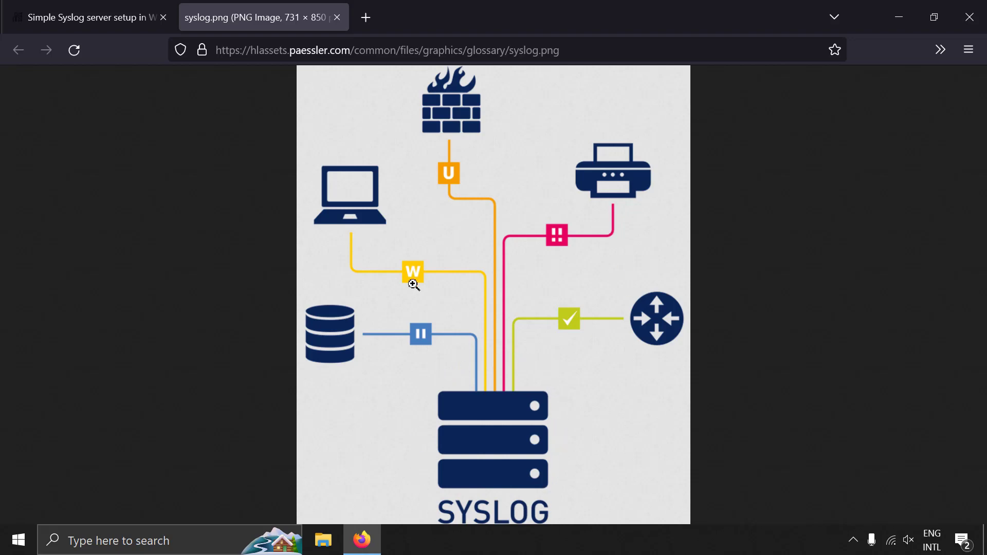
{"action": "key", "text": "ctrl+Tab"}
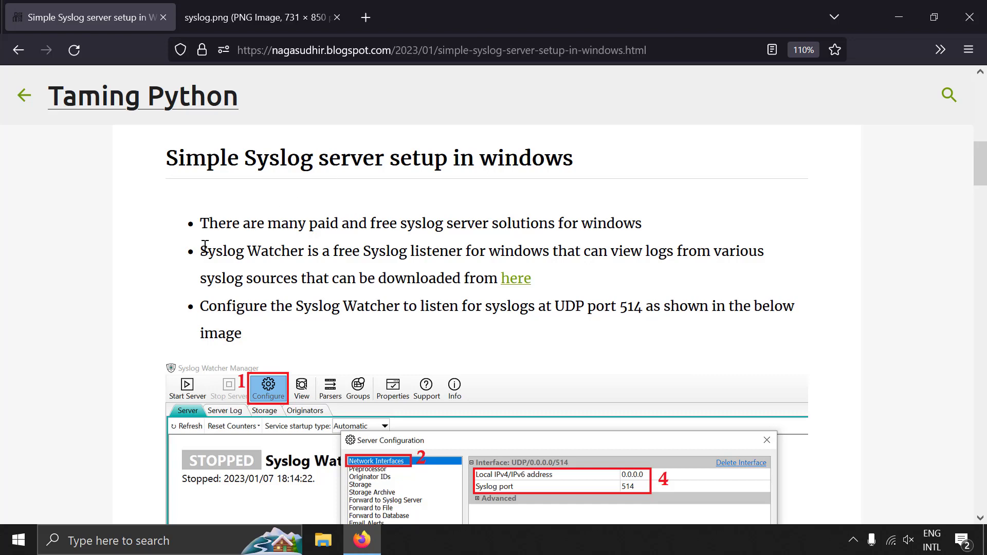
Highlight 'Syslog Watcher' in the post and bring up the download link's context menu.
{"action": "left_click_drag", "start_coordinate": [200, 250], "coordinate": [306, 250]}
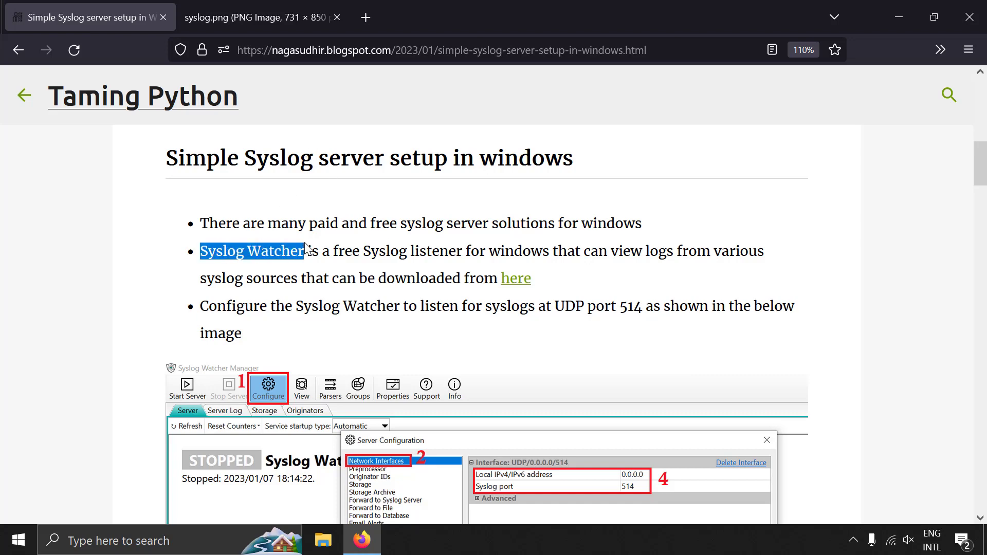
{"action": "right_click", "coordinate": [516, 282]}
Open the download link in a new tab, download the 6.2.9 MSI installer, and launch it.
{"action": "left_click", "coordinate": [573, 16]}
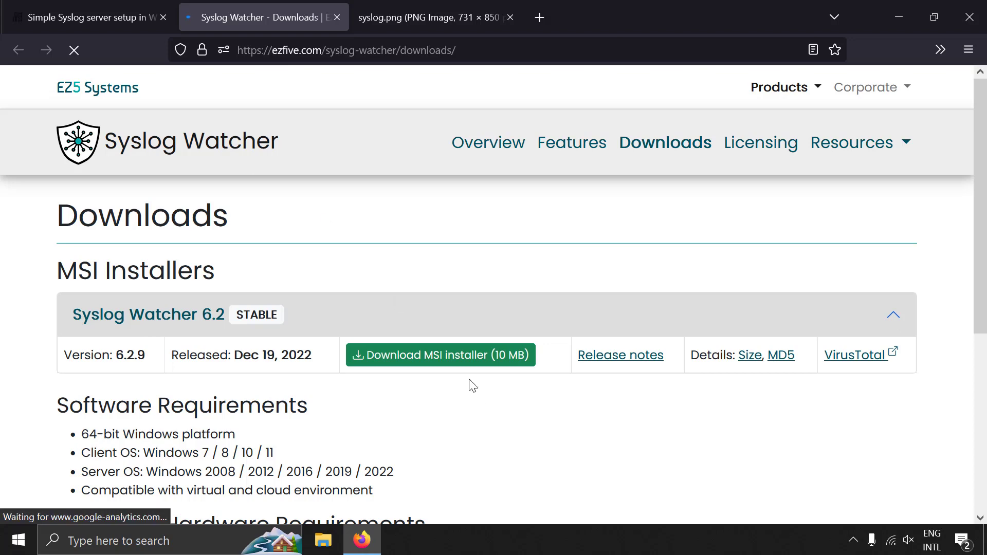
{"action": "left_click", "coordinate": [461, 359]}
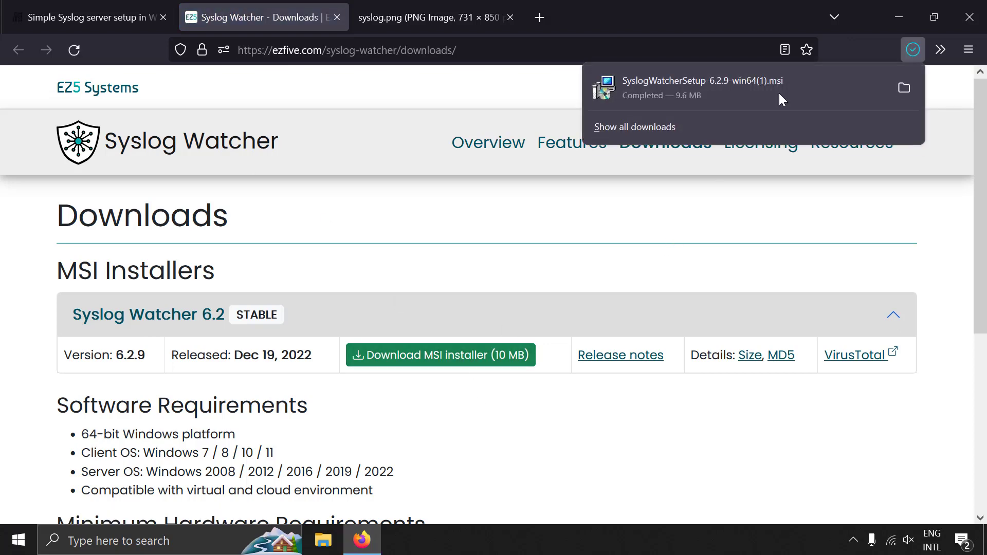
{"action": "left_click", "coordinate": [716, 92]}
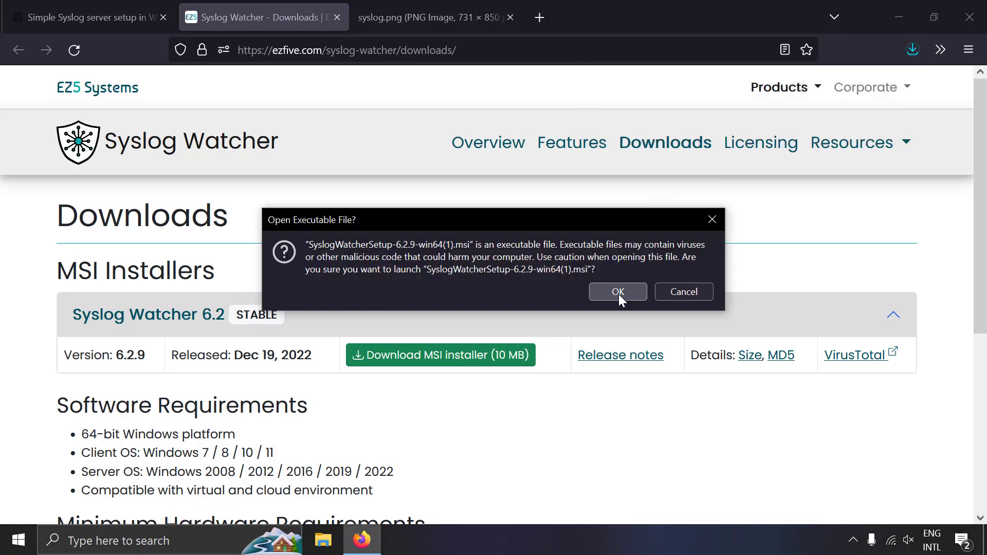
Install Syslog Watcher 6.2.9 into C:\Program Files\Syslog Watcher NG\, accepting the EULA and default folder.
{"action": "left_click", "coordinate": [619, 294]}
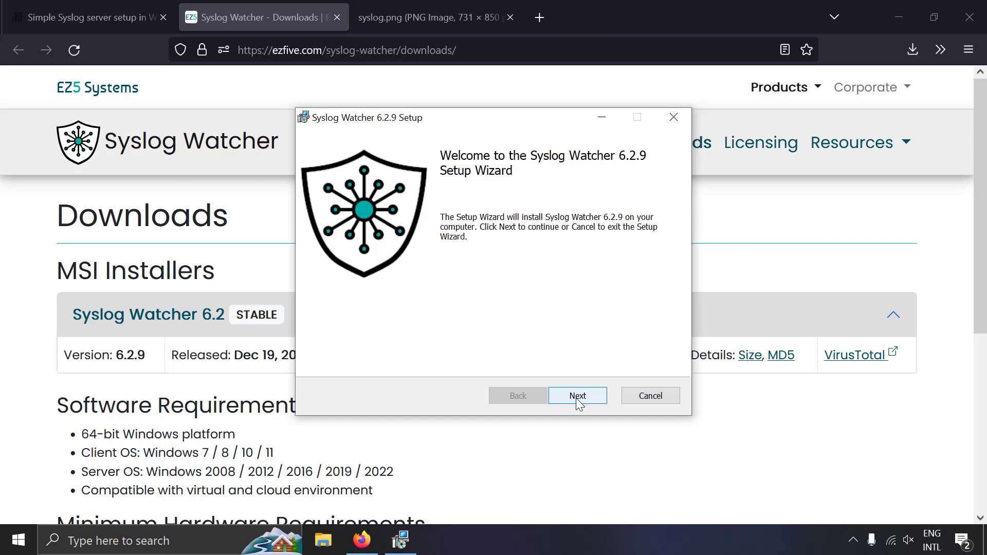
{"action": "left_click", "coordinate": [577, 396]}
{"action": "left_click", "coordinate": [412, 362]}
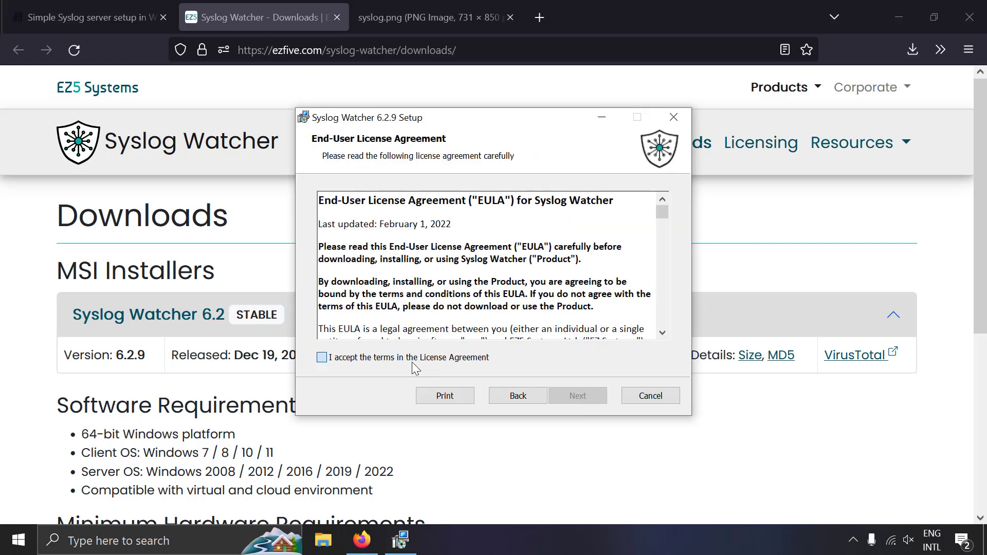
{"action": "left_click", "coordinate": [576, 398]}
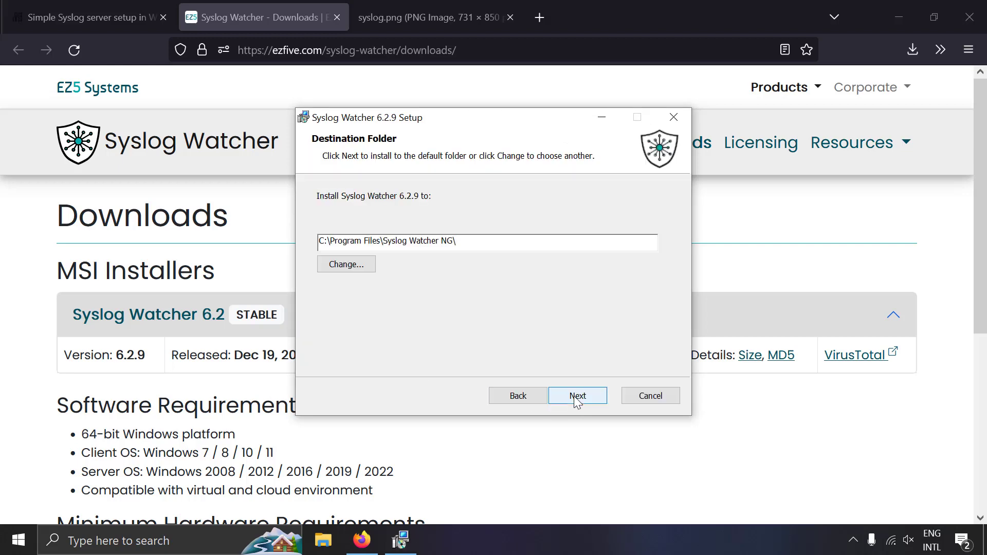
{"action": "left_click", "coordinate": [577, 397]}
{"action": "left_click", "coordinate": [575, 396]}
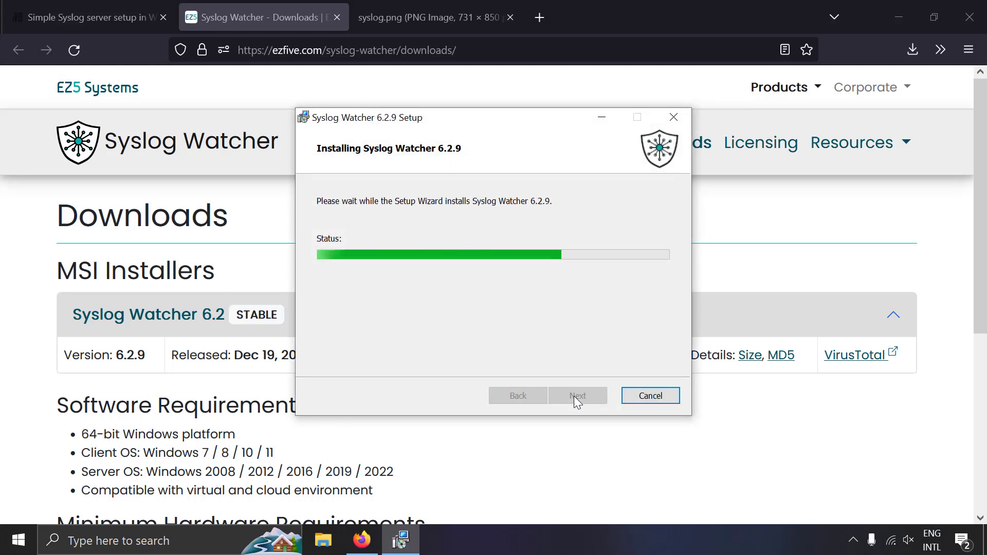
{"action": "left_click", "coordinate": [575, 396]}
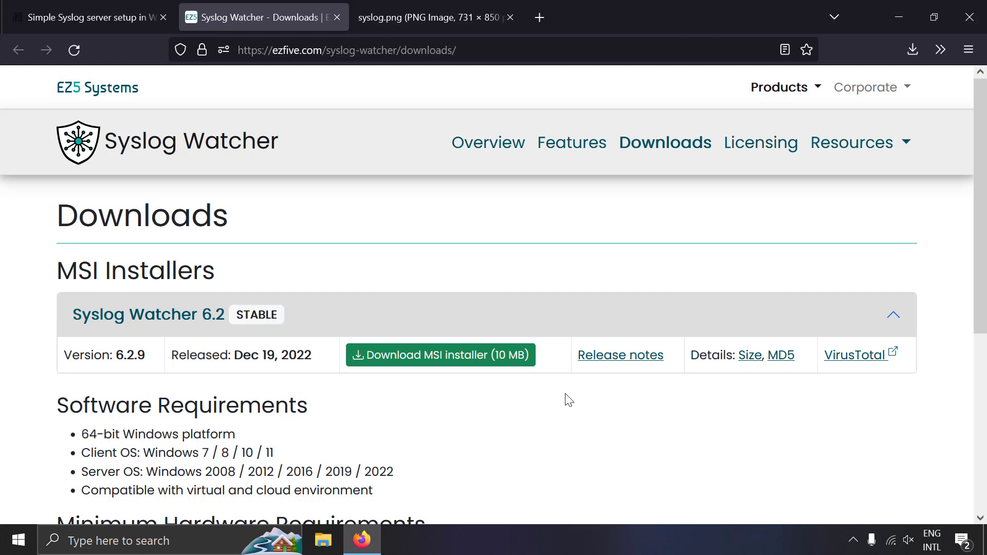
Launch Syslog Watcher Manager by searching 'sys' in Start.
{"action": "key", "text": "super"}
{"action": "type", "text": "sys"}
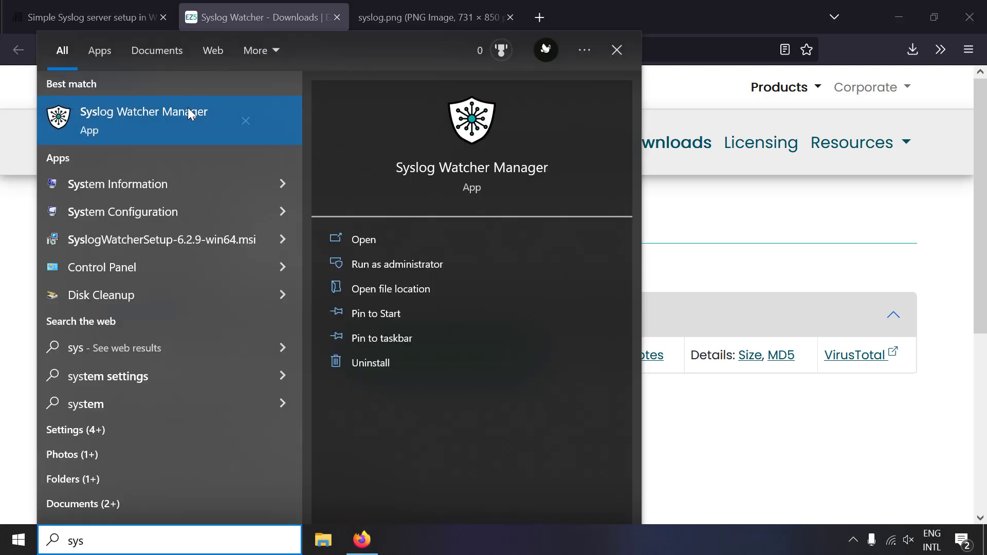
{"action": "left_click", "coordinate": [164, 111]}
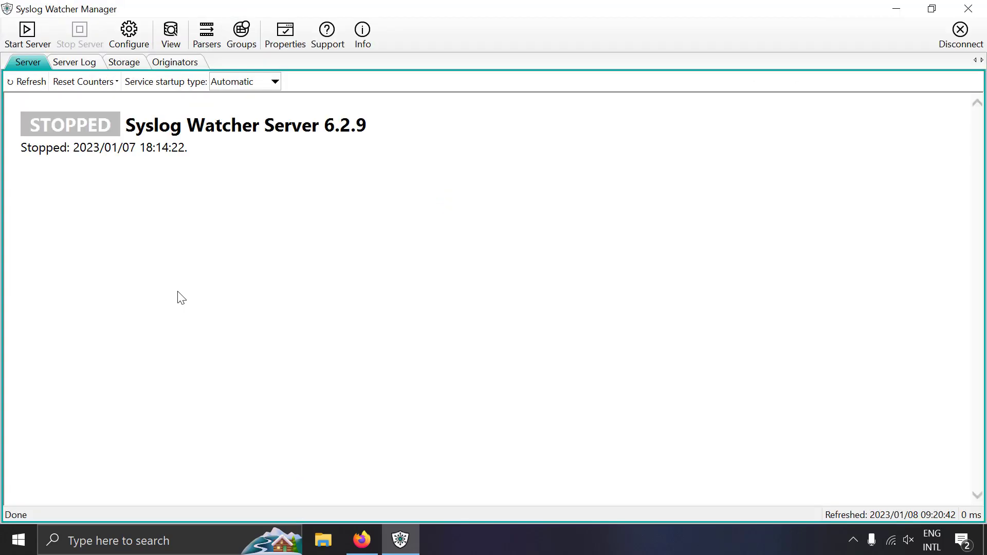
Point out the STOPPED server status, then start the server on UDP/0.0.0.0/514 and stop it.
{"action": "left_click_drag", "start_coordinate": [134, 130], "coordinate": [370, 126]}
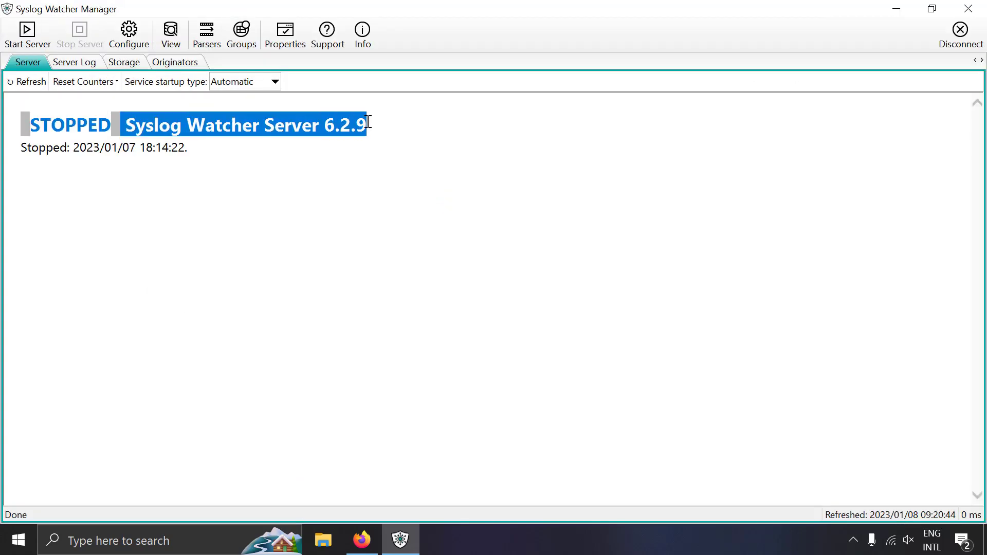
{"action": "mouse_move", "coordinate": [100, 133]}
{"action": "left_mouse_down"}
{"action": "mouse_move", "coordinate": [185, 151]}
{"action": "mouse_move", "coordinate": [81, 128]}
{"action": "left_mouse_up"}
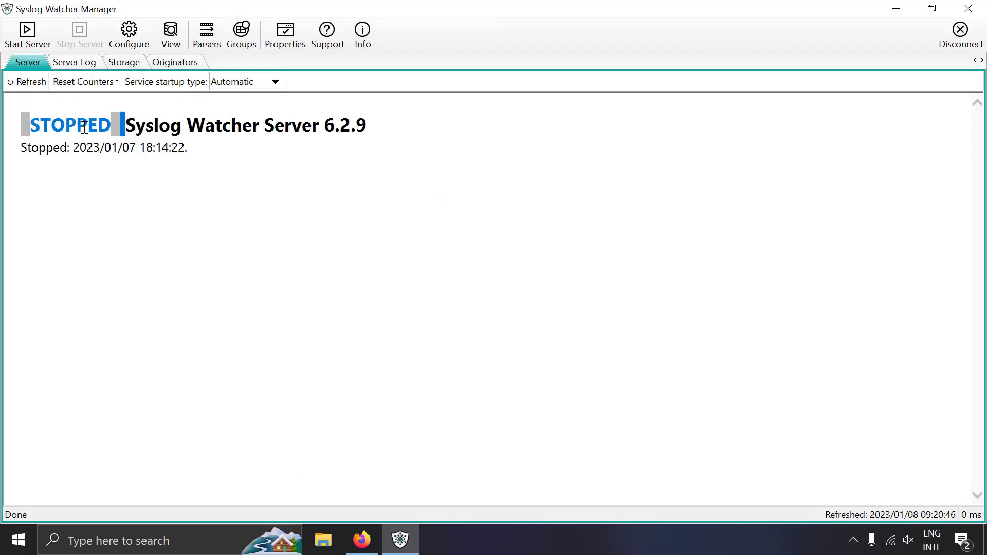
{"action": "left_click", "coordinate": [148, 264]}
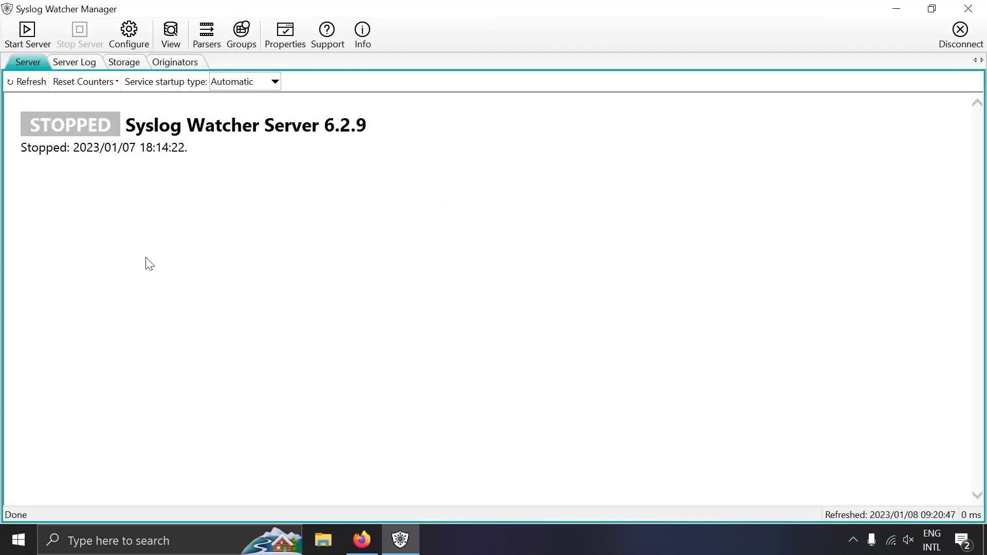
{"action": "left_click", "coordinate": [46, 48]}
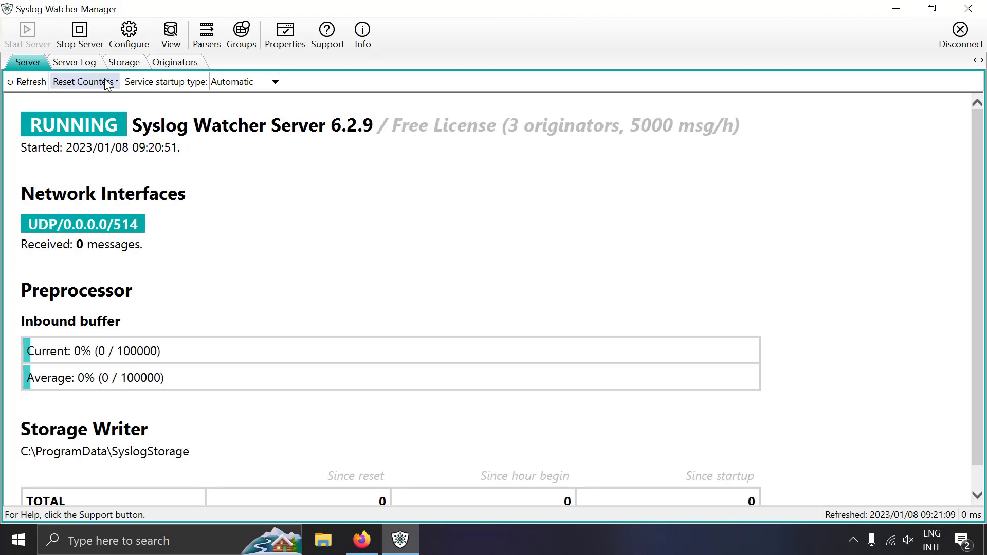
{"action": "left_click", "coordinate": [78, 42]}
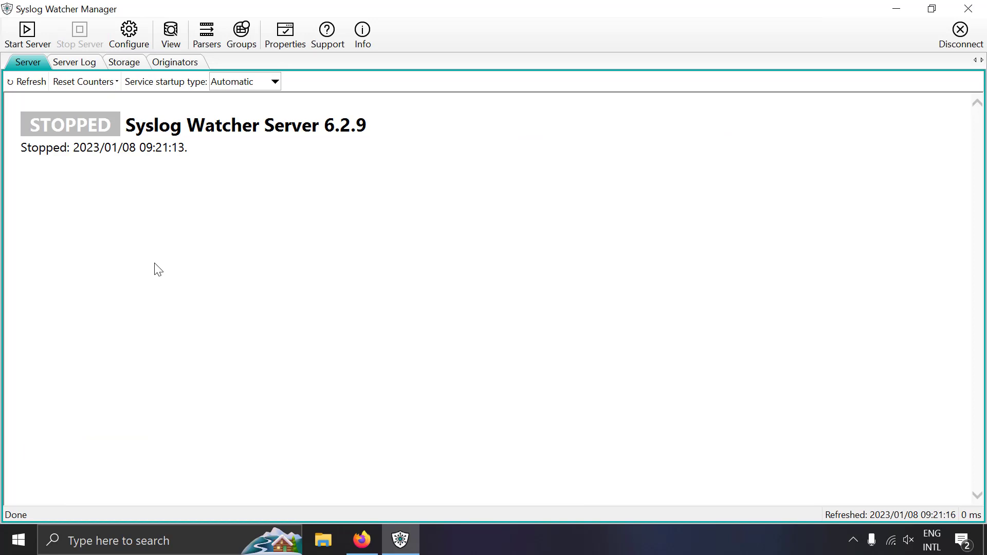
Replace the existing UDP interface with a new UDP port 514 interface and apply.
{"action": "left_click", "coordinate": [137, 36]}
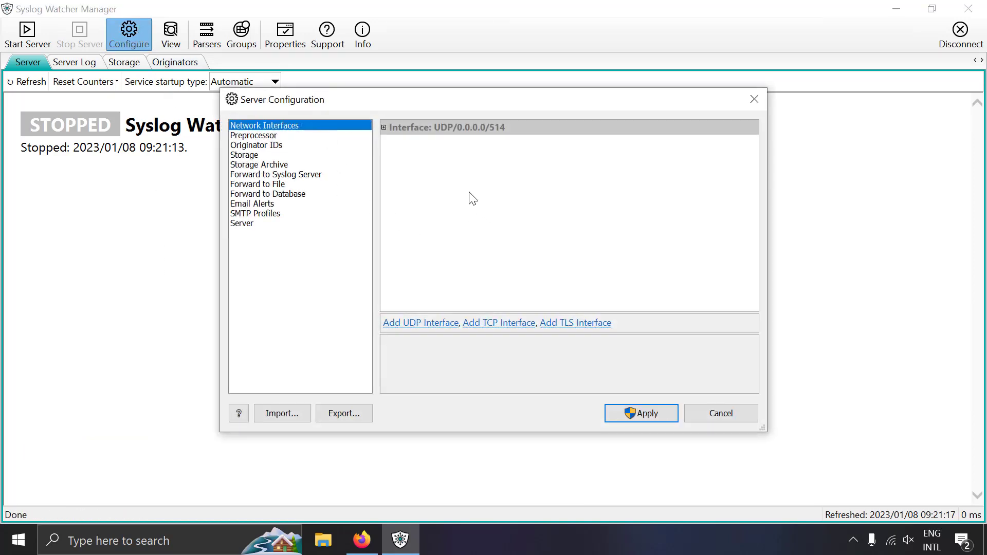
{"action": "left_click", "coordinate": [384, 128]}
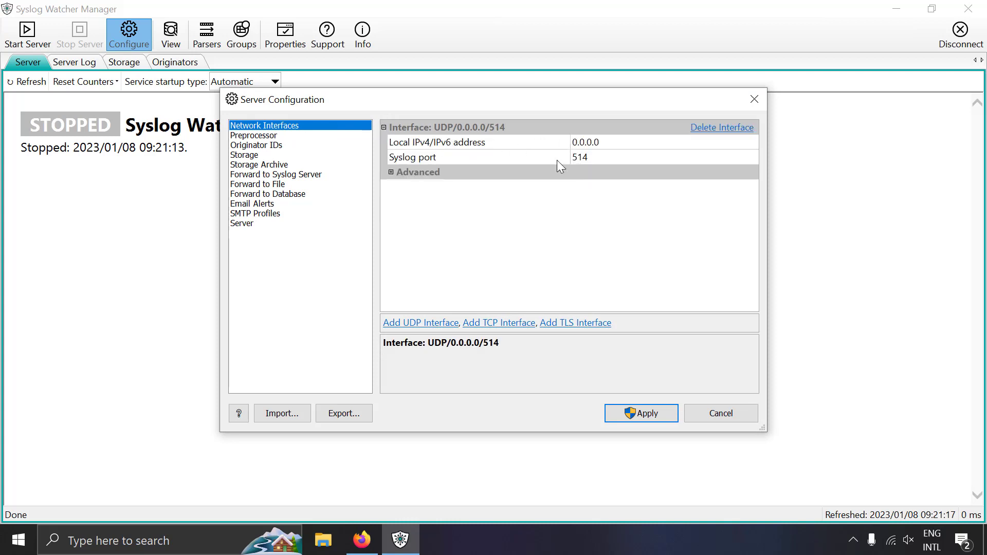
{"action": "left_click", "coordinate": [702, 132]}
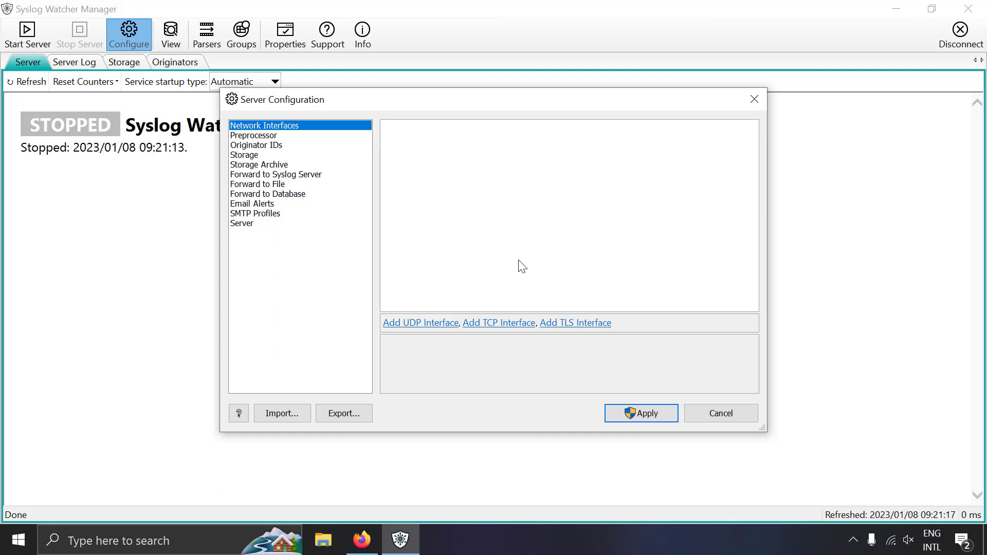
{"action": "left_click", "coordinate": [426, 323]}
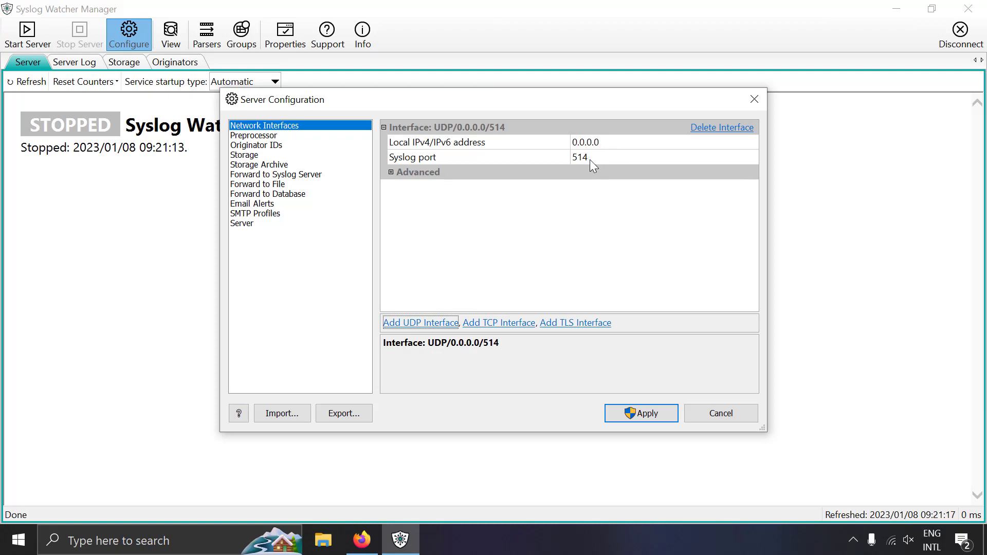
{"action": "left_click", "coordinate": [636, 412]}
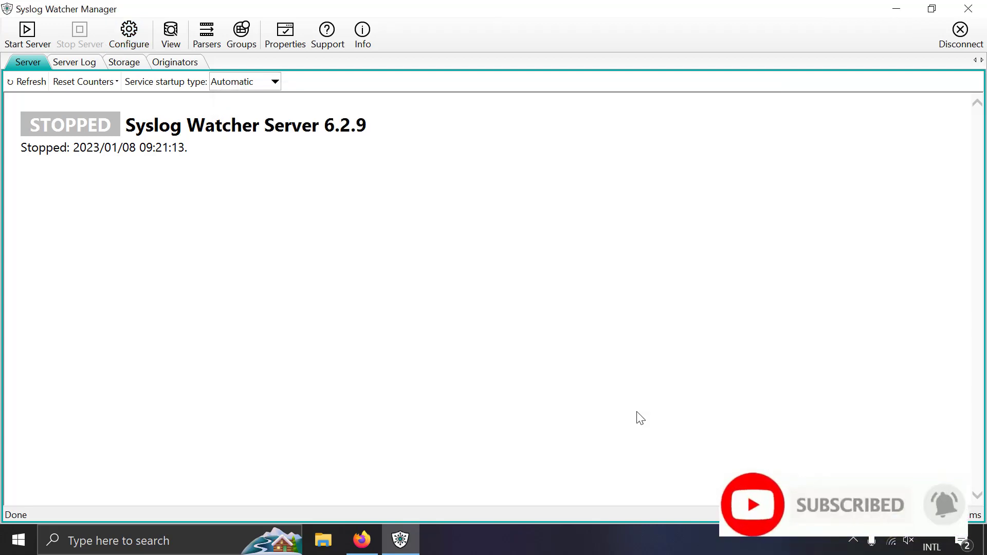
Leave a single UDP 0.0.0.0:514 interface, apply, and start the server.
{"action": "left_click", "coordinate": [124, 37]}
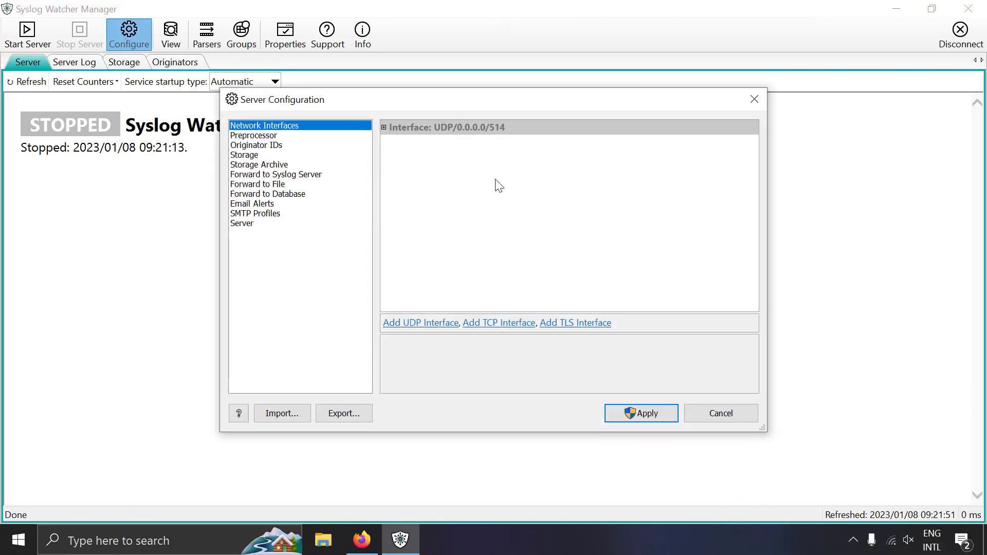
{"action": "left_click", "coordinate": [418, 324]}
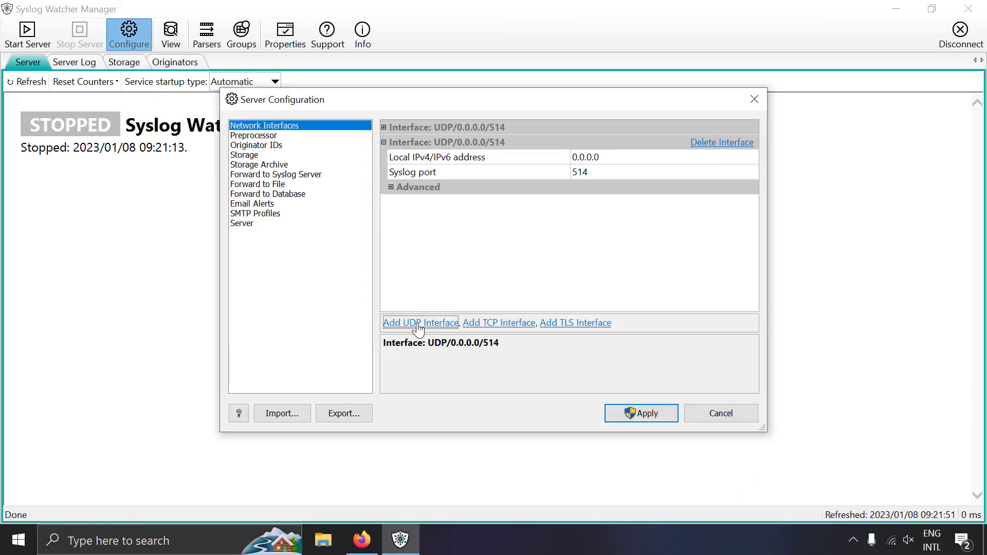
{"action": "left_click", "coordinate": [729, 143]}
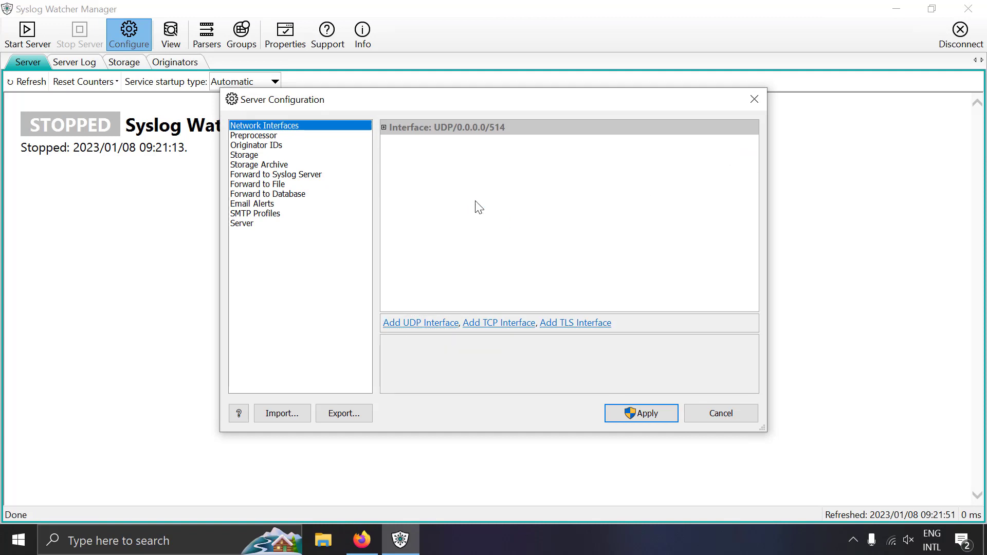
{"action": "left_click", "coordinate": [383, 128]}
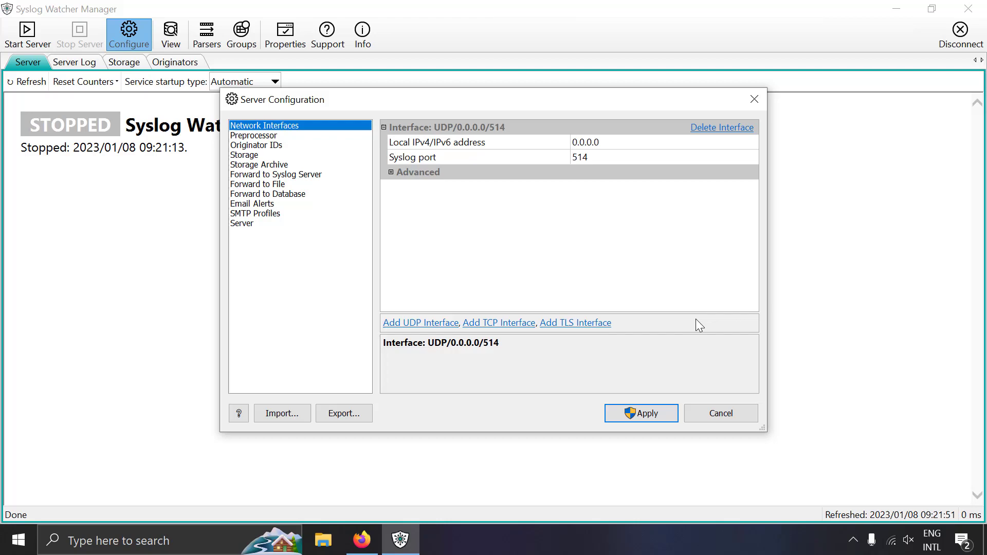
{"action": "left_click", "coordinate": [721, 413]}
{"action": "left_click", "coordinate": [28, 36]}
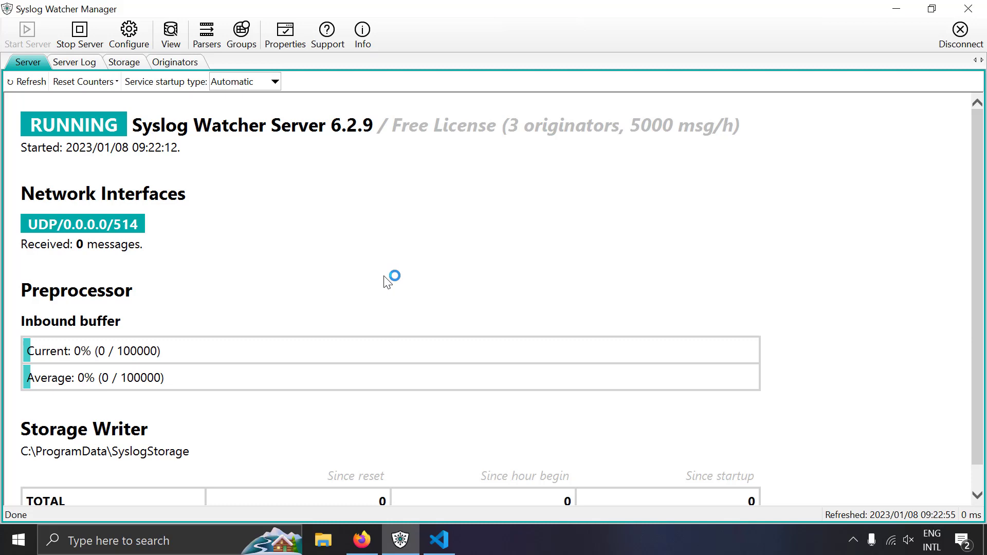
Review index.py's host 127.0.0.1, port 514, and its Hello World and error messages.
{"action": "left_click", "coordinate": [439, 540]}
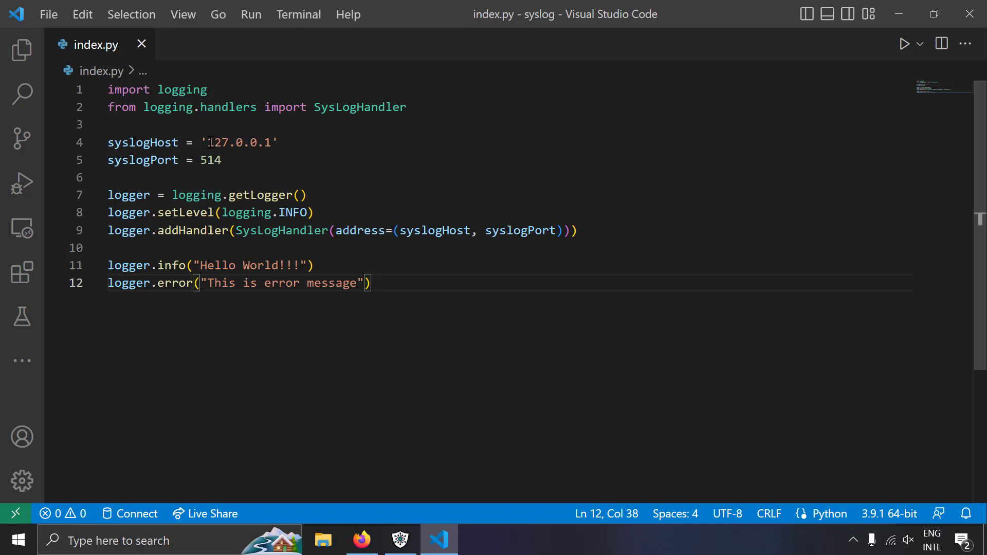
{"action": "left_click_drag", "start_coordinate": [208, 143], "coordinate": [274, 148]}
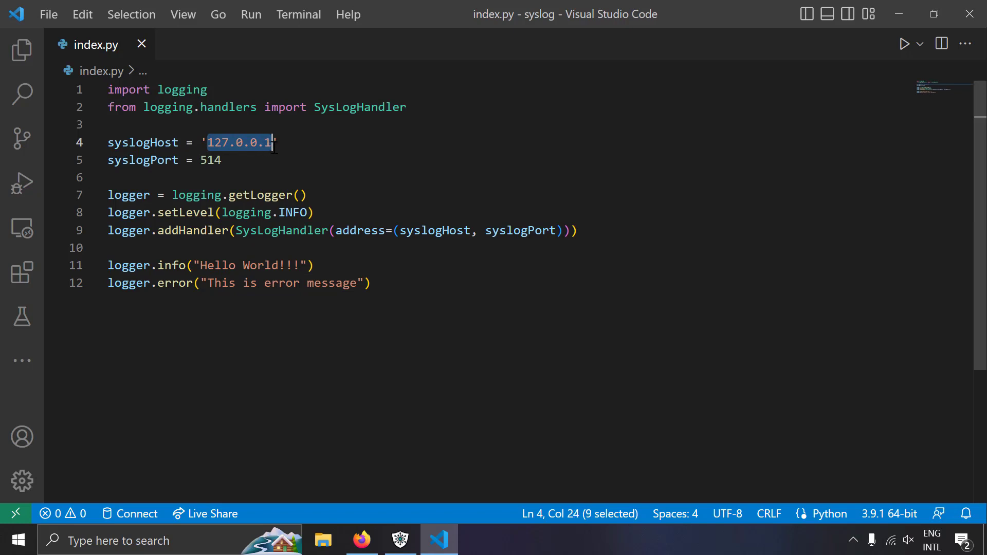
{"action": "double_click", "coordinate": [227, 158]}
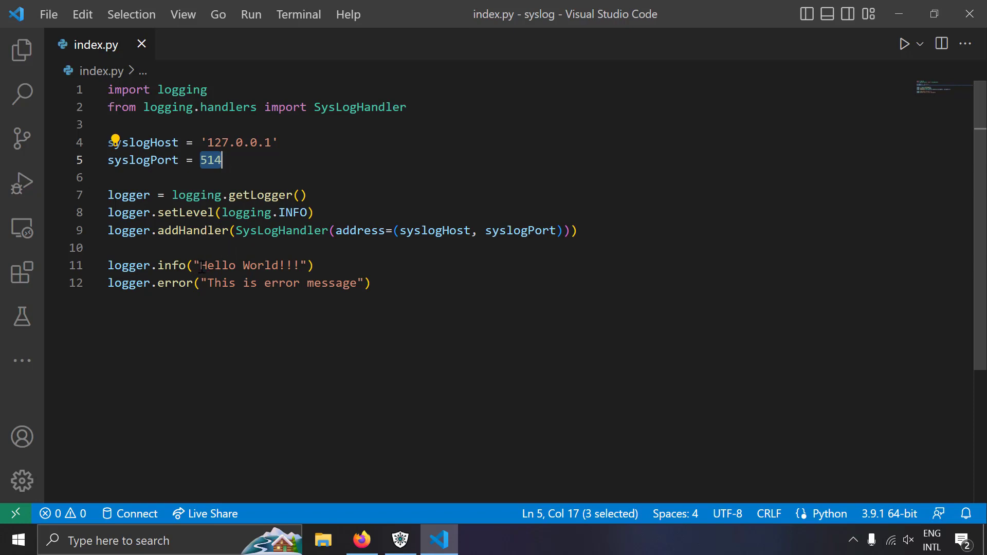
{"action": "left_click_drag", "start_coordinate": [200, 265], "coordinate": [293, 265]}
{"action": "left_click_drag", "start_coordinate": [232, 287], "coordinate": [342, 286]}
Run index.py and return to Syslog Watcher Manager, now showing 2 messages received.
{"action": "left_click", "coordinate": [904, 44]}
{"action": "left_click", "coordinate": [607, 213]}
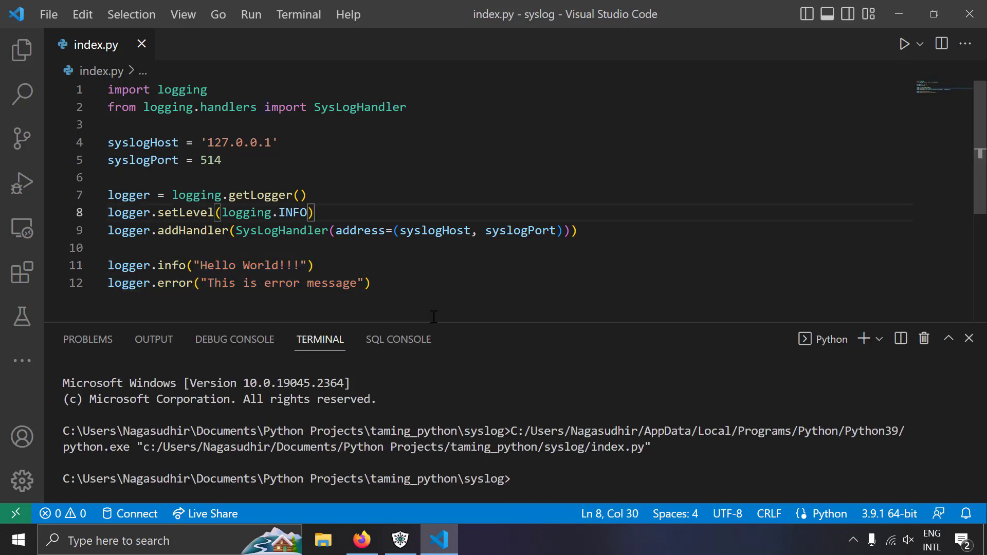
{"action": "left_click", "coordinate": [401, 539]}
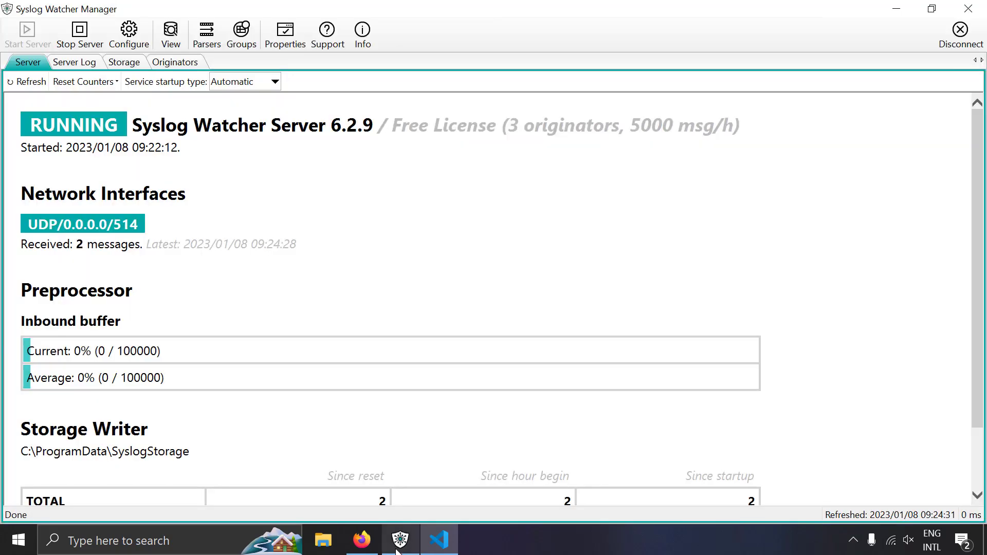
Highlight the received message count and server status summary.
{"action": "double_click", "coordinate": [79, 245]}
{"action": "triple_click", "coordinate": [203, 245]}
{"action": "left_click", "coordinate": [144, 326]}
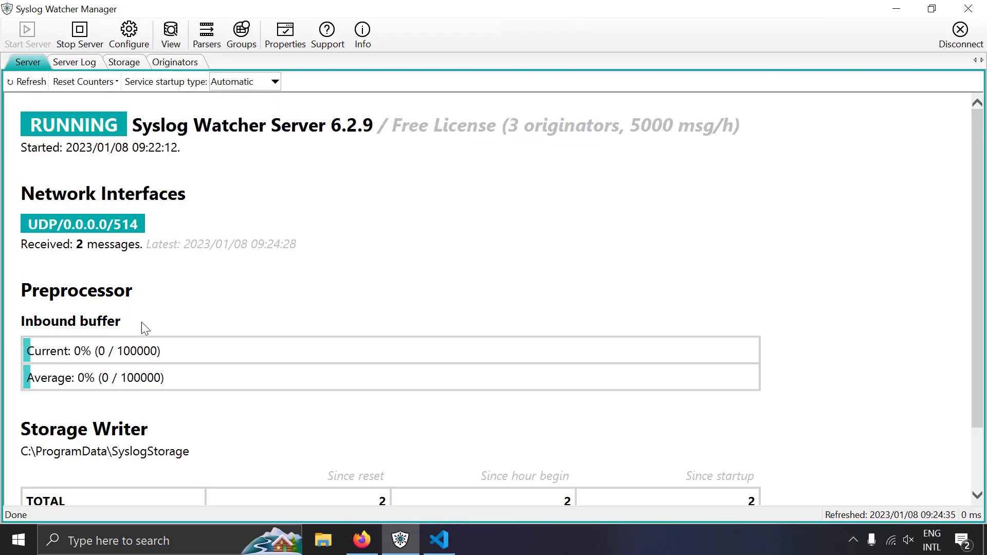
Open the 2023/01/08 stored messages in a viewer and select the error message.
{"action": "left_click", "coordinate": [131, 64]}
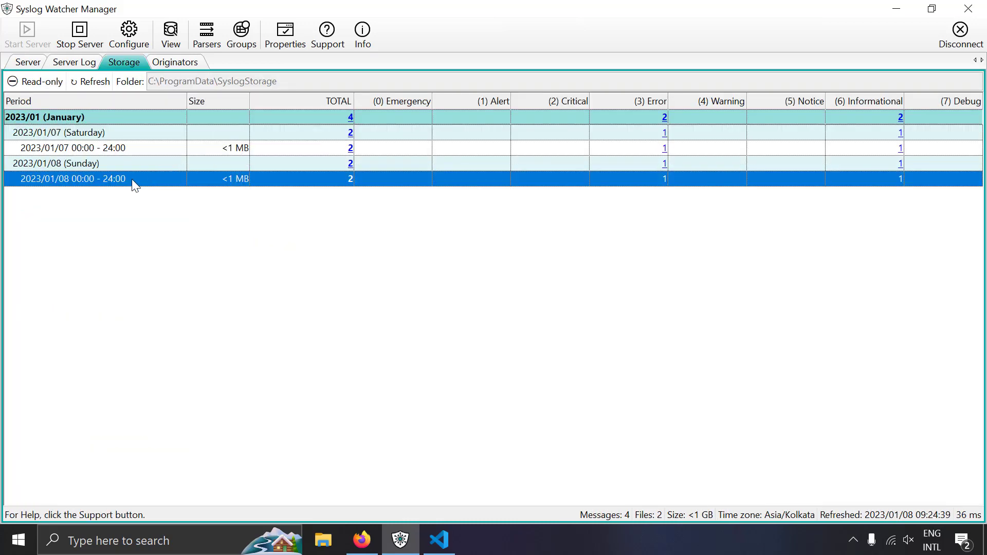
{"action": "left_click", "coordinate": [351, 180]}
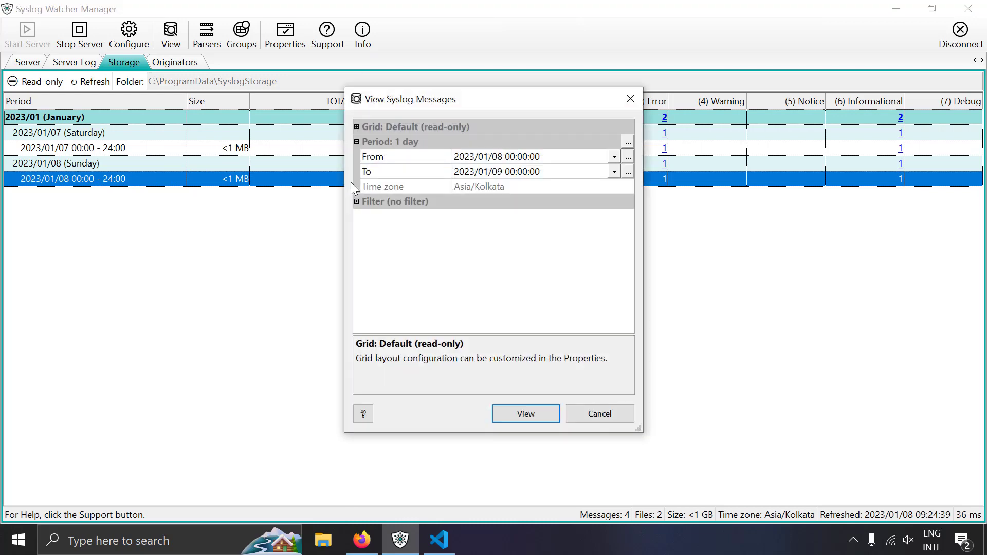
{"action": "left_click", "coordinate": [525, 412]}
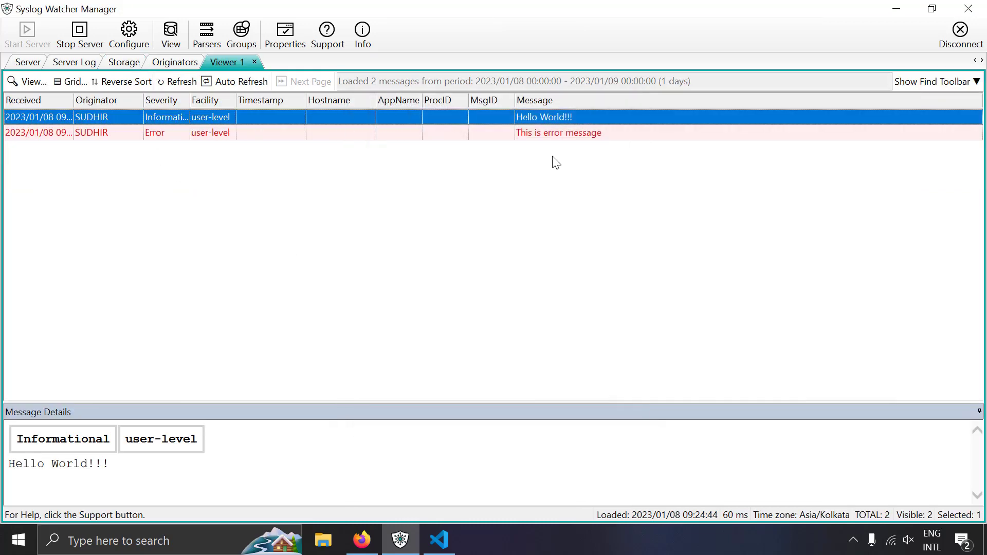
{"action": "left_click", "coordinate": [557, 135]}
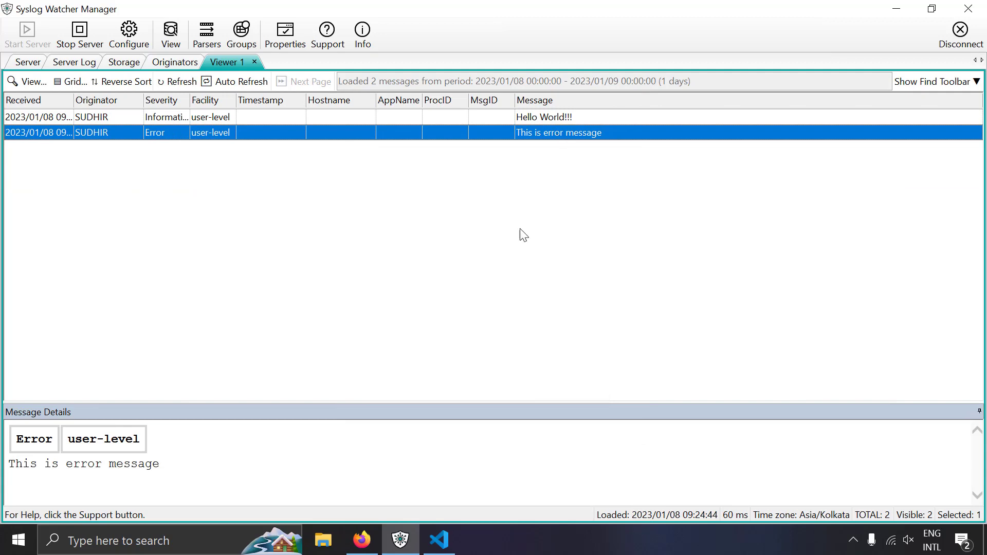
Run index.py again so the server receives 4 messages, then return to Syslog Watcher.
{"action": "left_click", "coordinate": [439, 539]}
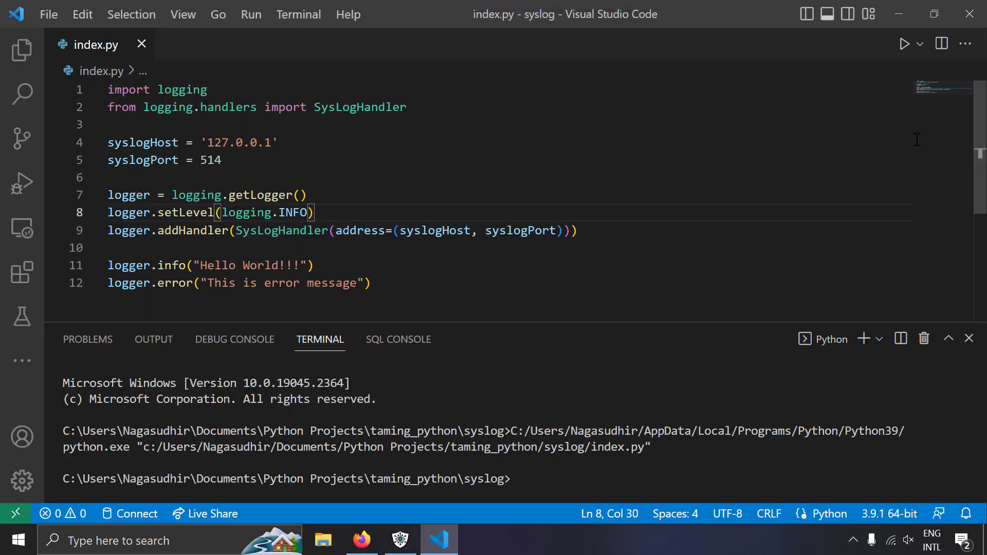
{"action": "left_click", "coordinate": [904, 45]}
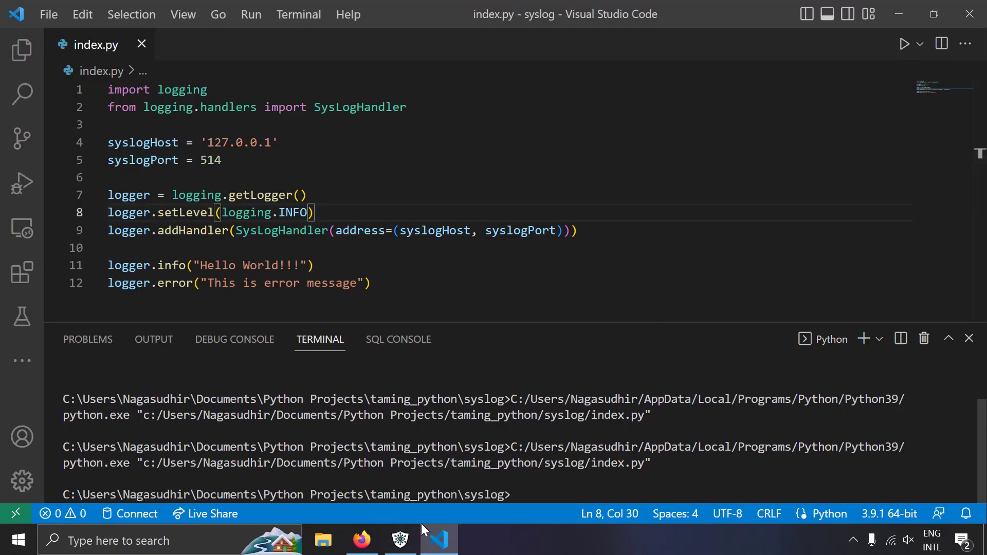
{"action": "left_click", "coordinate": [362, 540]}
{"action": "left_click", "coordinate": [400, 539]}
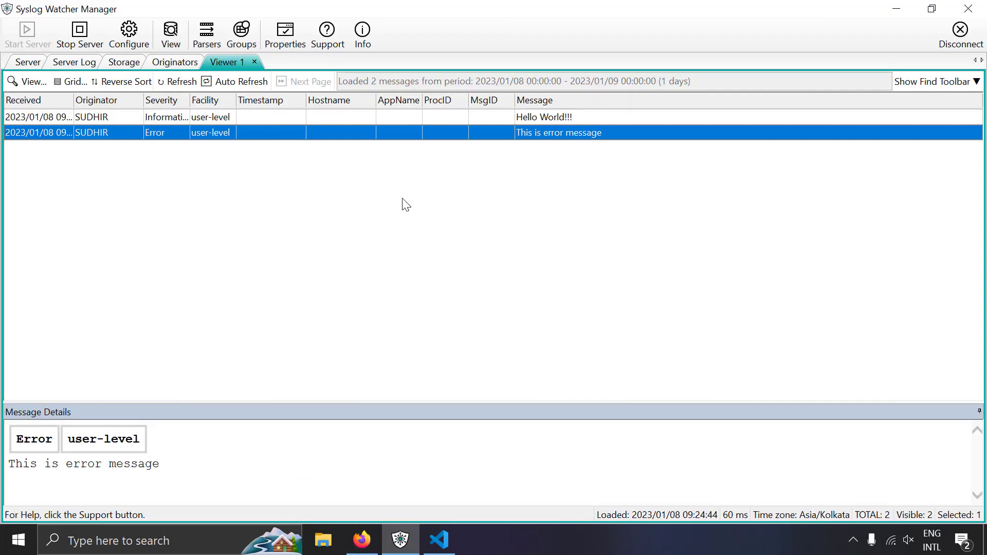
Enable Auto Refresh in Viewer 1, close the viewer tab, and switch to Firefox.
{"action": "left_click", "coordinate": [205, 82]}
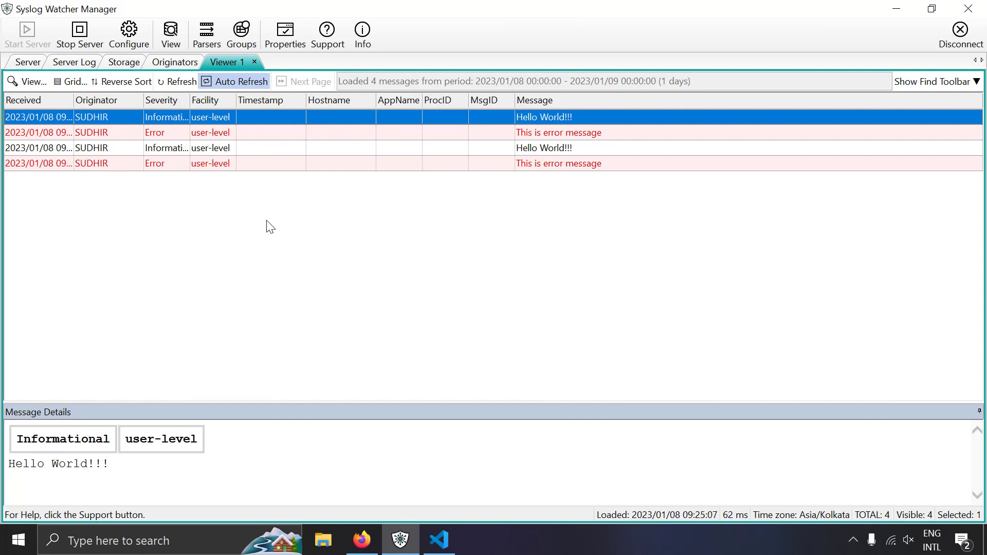
{"action": "key", "text": "ctrl+w"}
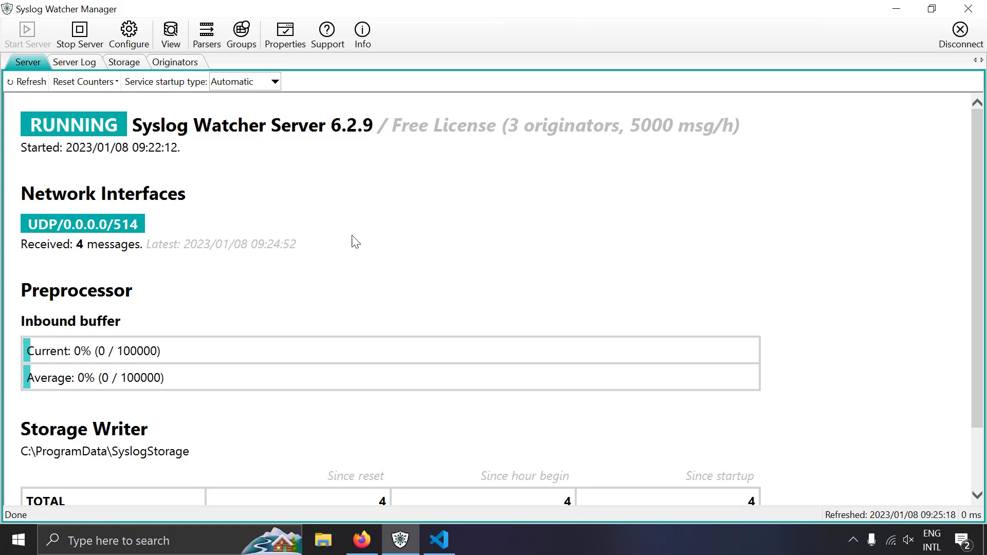
{"action": "key", "text": "alt+Tab"}
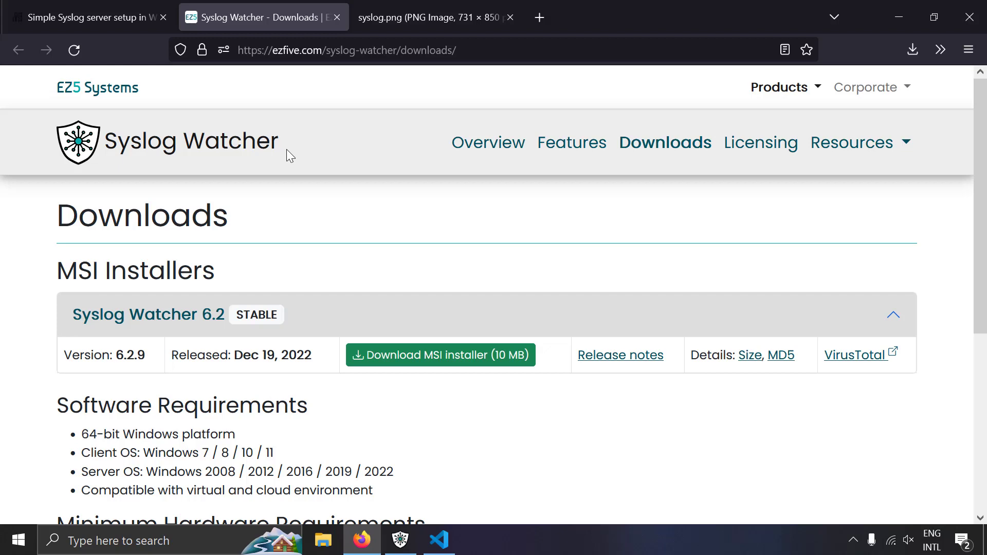
Return to the Taming Python blog post and scroll to its Syslog Watcher UDP 514 configuration screenshot.
{"action": "key", "text": "ctrl+shift+Tab"}
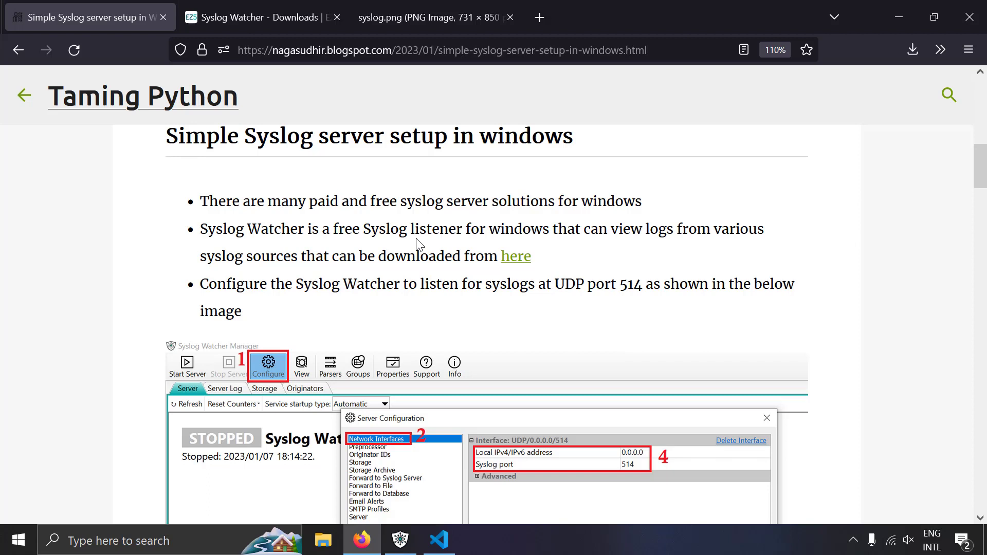
{"action": "scroll", "coordinate": [419, 244], "scroll_direction": "down", "scroll_amount": 3}
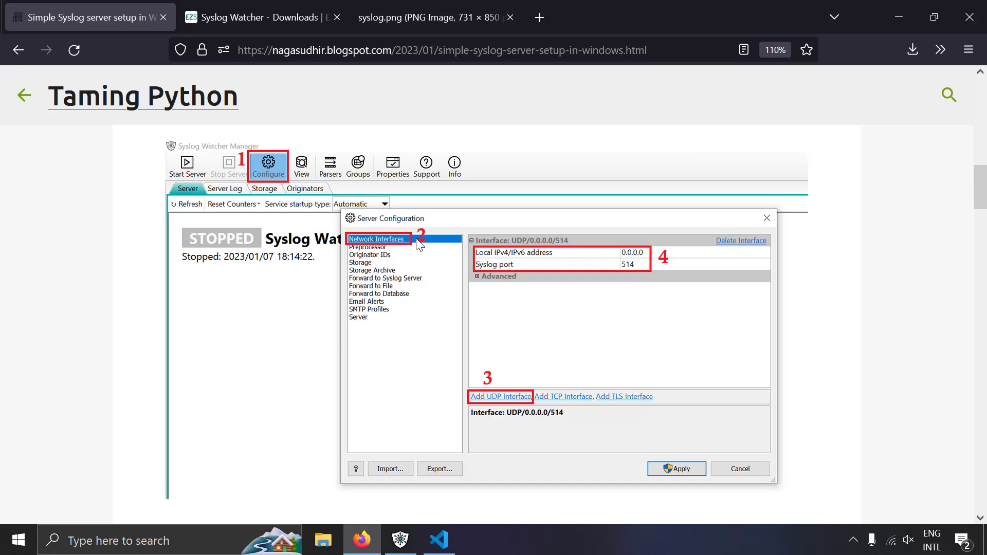
{"action": "scroll", "coordinate": [420, 245], "scroll_direction": "up", "scroll_amount": 10}
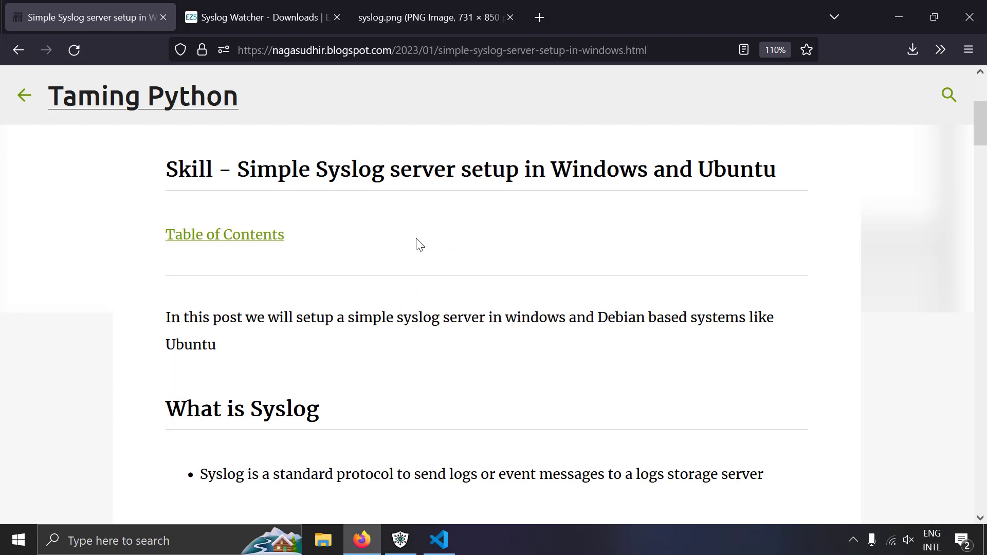
{"action": "scroll", "coordinate": [420, 245], "scroll_direction": "down", "scroll_amount": 15}
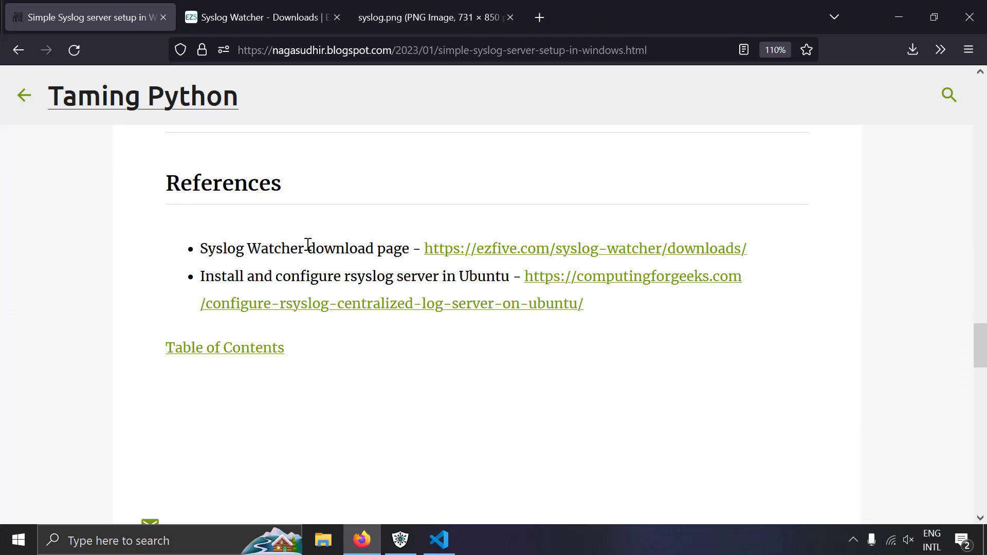
{"action": "left_click_drag", "start_coordinate": [309, 245], "coordinate": [373, 248]}
{"action": "scroll", "coordinate": [373, 248], "scroll_direction": "up", "scroll_amount": 8}
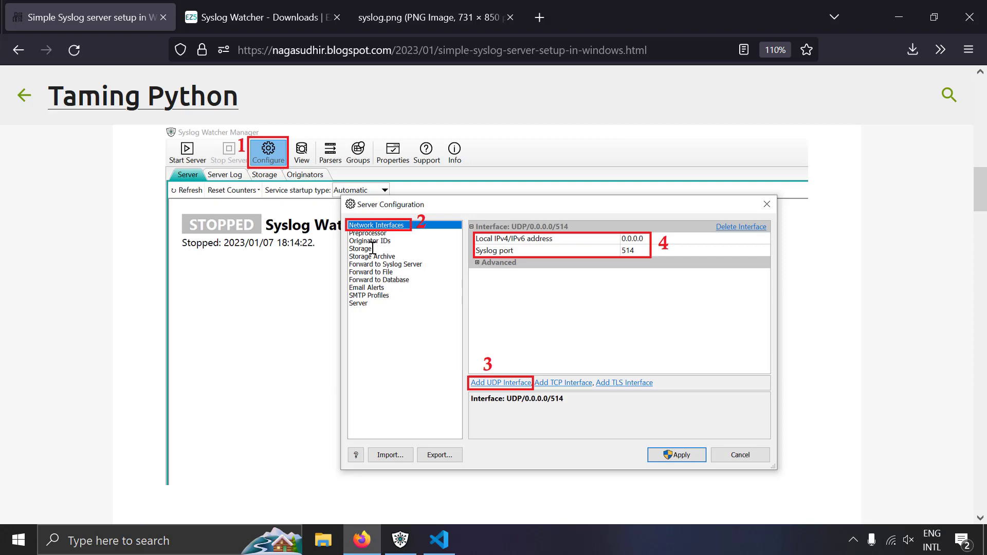